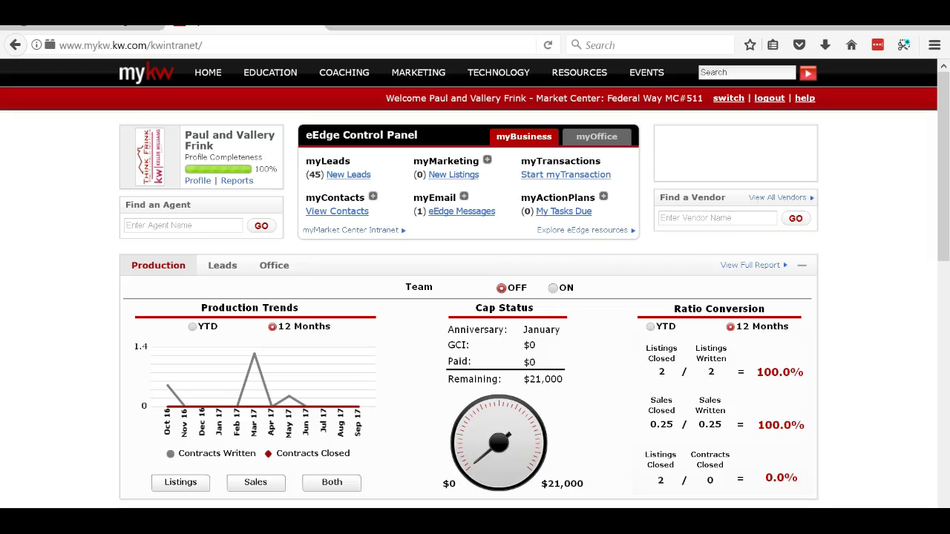
- Follow the New Leads link under myLeads in myKW to open Market Leader Professional
{"action": "left_click", "coordinate": [343, 179]}
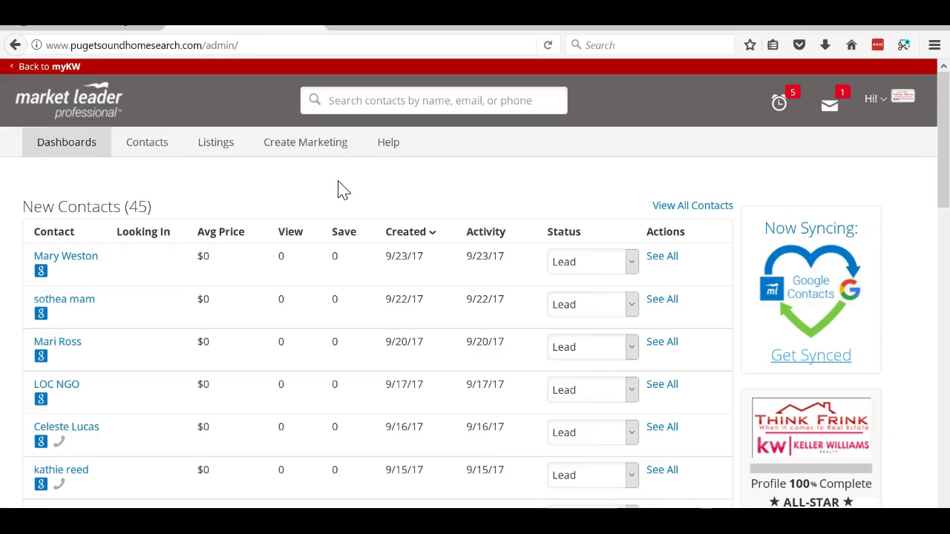
{"action": "left_click", "coordinate": [343, 182]}
{"action": "mouse_move", "coordinate": [217, 154]}
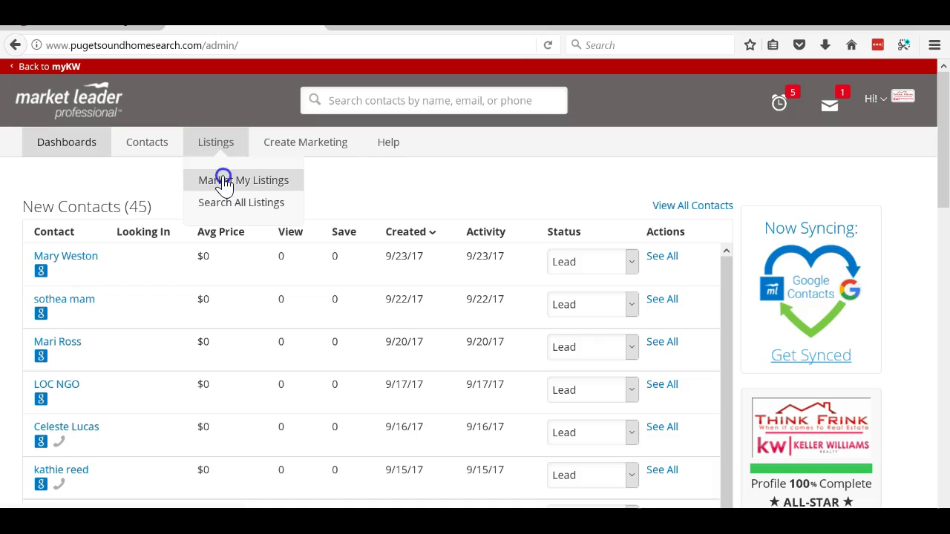
{"action": "left_click", "coordinate": [224, 180]}
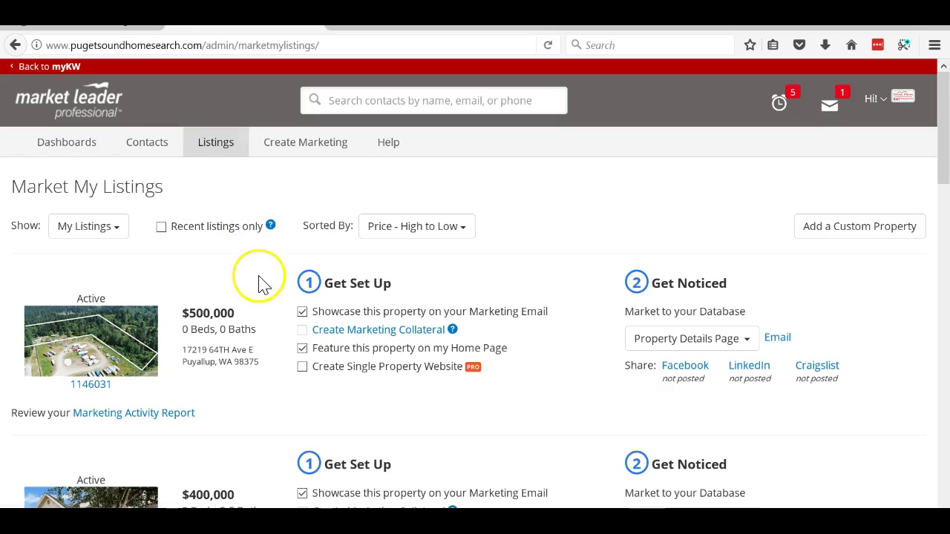
{"action": "scroll", "coordinate": [258, 278], "scroll_direction": "down", "scroll_amount": 3}
{"action": "scroll", "coordinate": [258, 273], "scroll_direction": "down", "scroll_amount": 2}
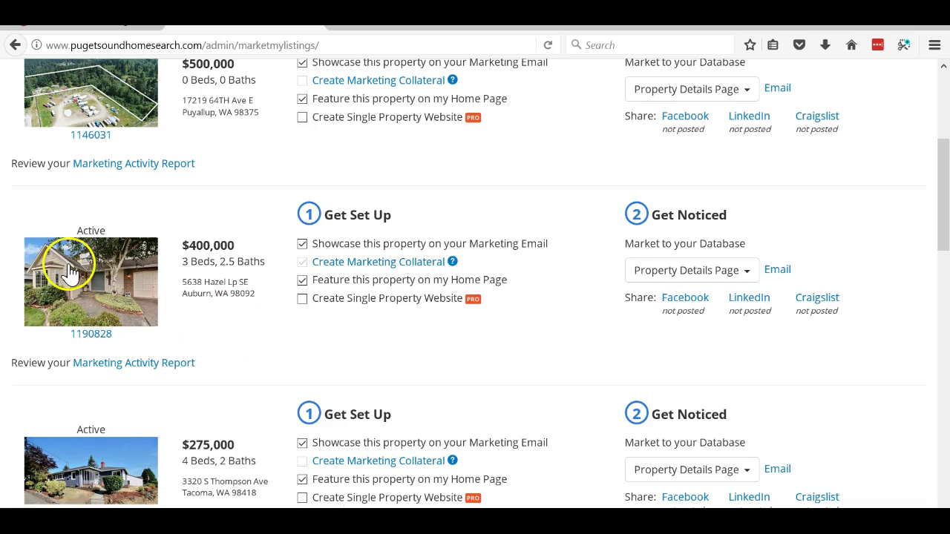
- Start marketing collateral for the Hazel listing and pick the Geometric Red 8.5" x 11" flyer
{"action": "left_click", "coordinate": [361, 262]}
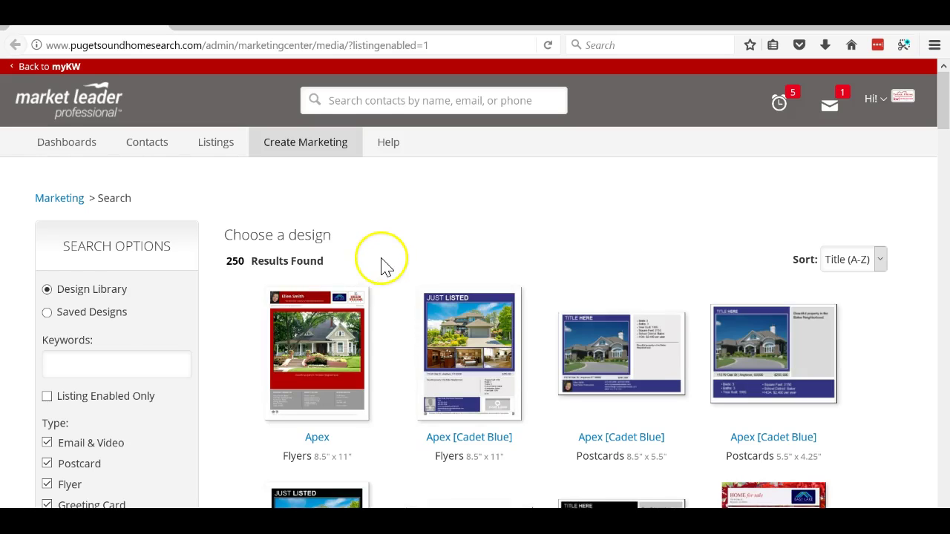
{"action": "scroll", "coordinate": [371, 271], "scroll_direction": "down", "scroll_amount": 10}
{"action": "scroll", "coordinate": [384, 273], "scroll_direction": "down", "scroll_amount": 12}
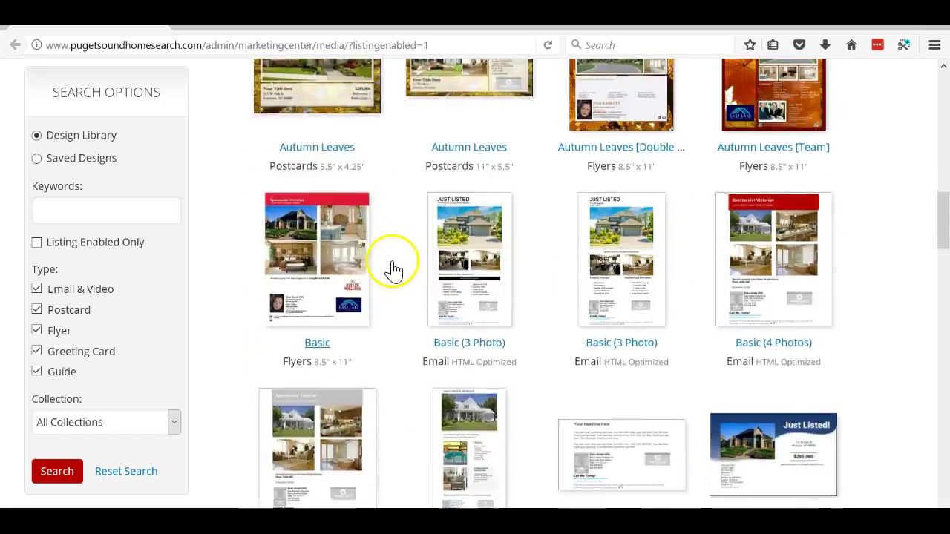
{"action": "scroll", "coordinate": [411, 273], "scroll_direction": "down", "scroll_amount": 6}
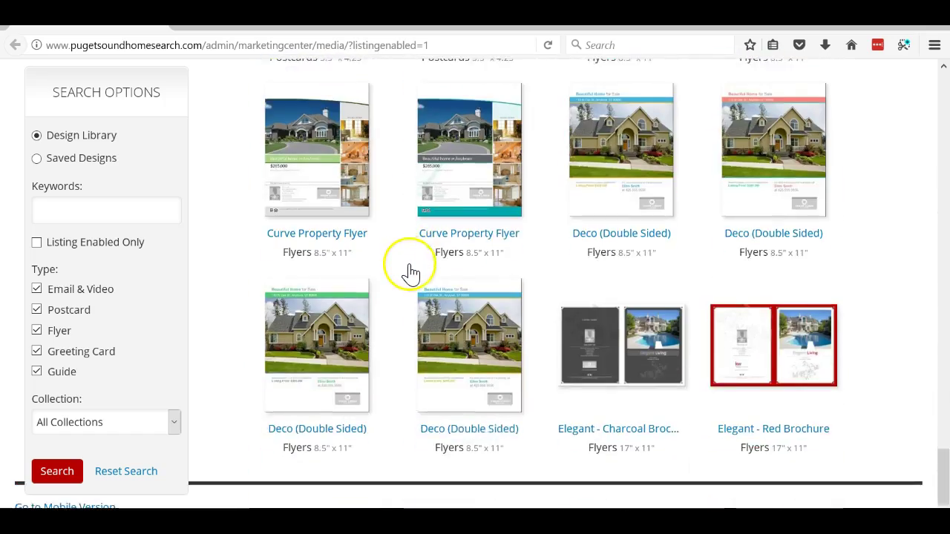
{"action": "scroll", "coordinate": [411, 268], "scroll_direction": "down", "scroll_amount": 10}
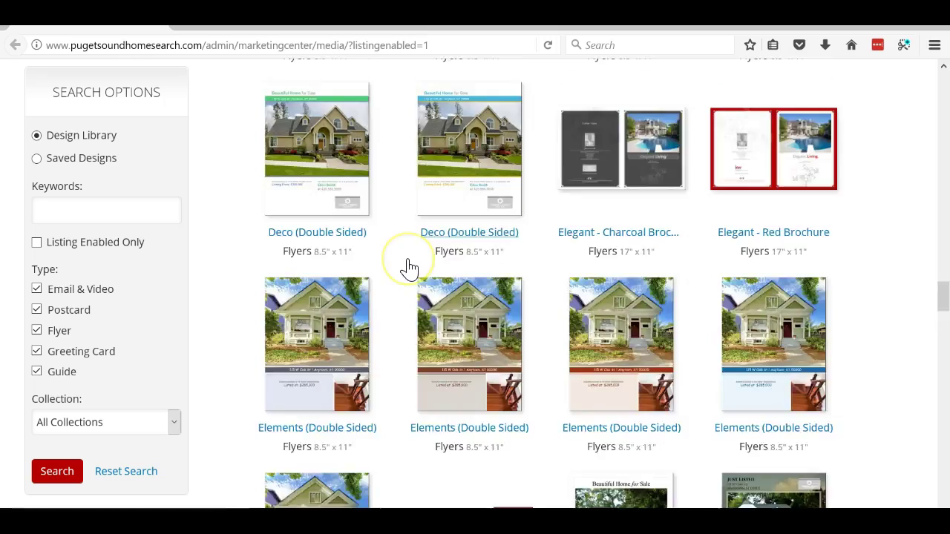
{"action": "scroll", "coordinate": [411, 268], "scroll_direction": "down", "scroll_amount": 10}
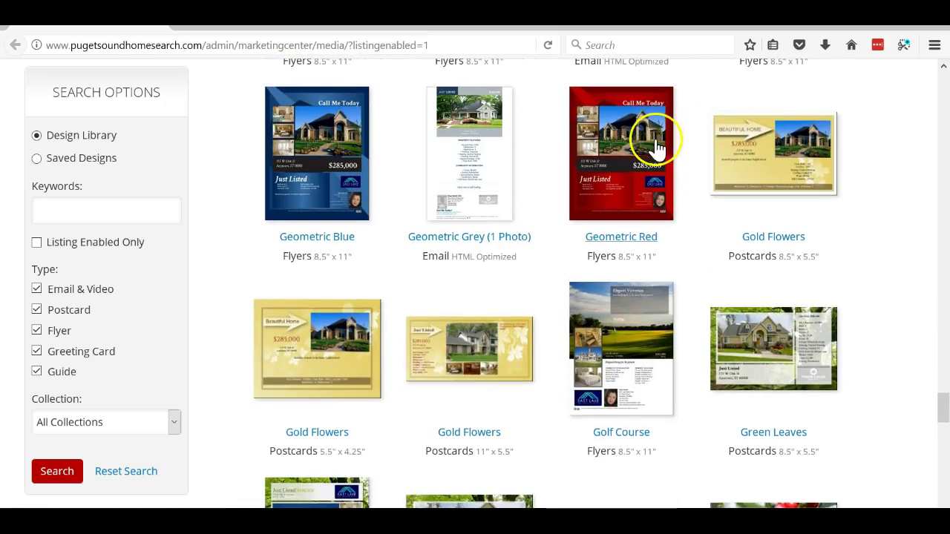
{"action": "left_click", "coordinate": [657, 148]}
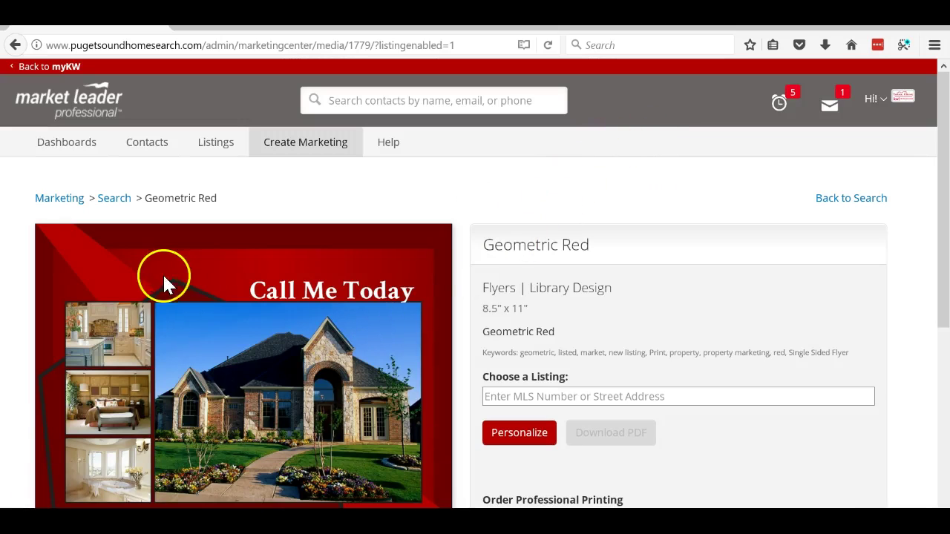
{"action": "scroll", "coordinate": [779, 323], "scroll_direction": "down", "scroll_amount": 4}
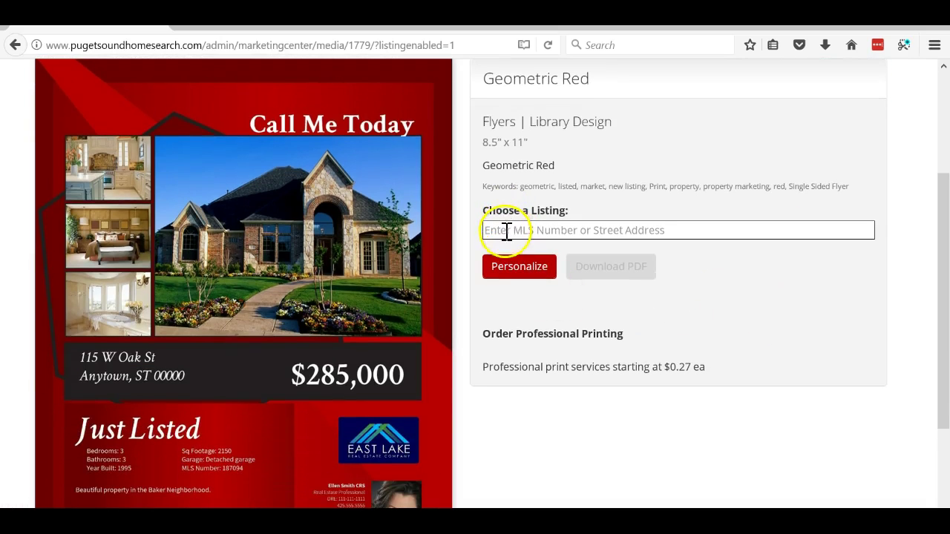
{"action": "type", "text": "5638"}
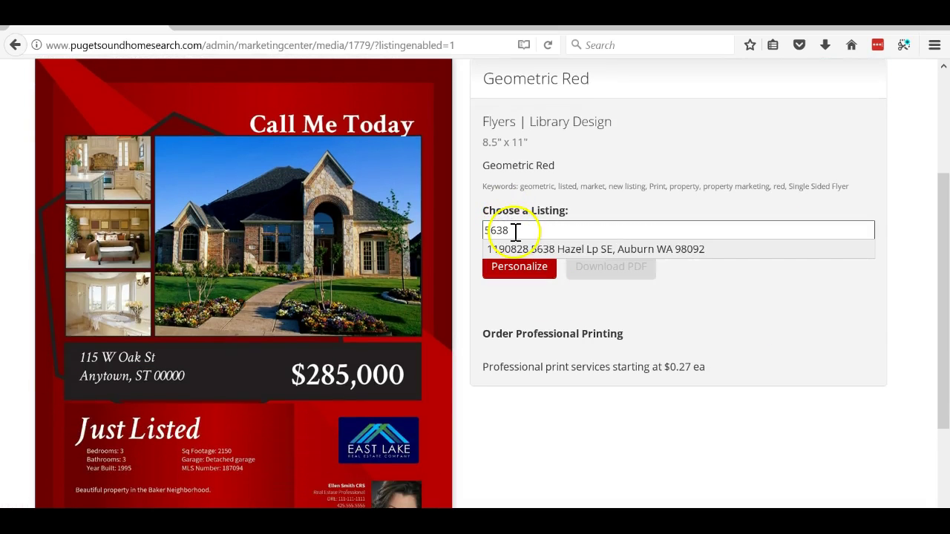
{"action": "left_click", "coordinate": [541, 250]}
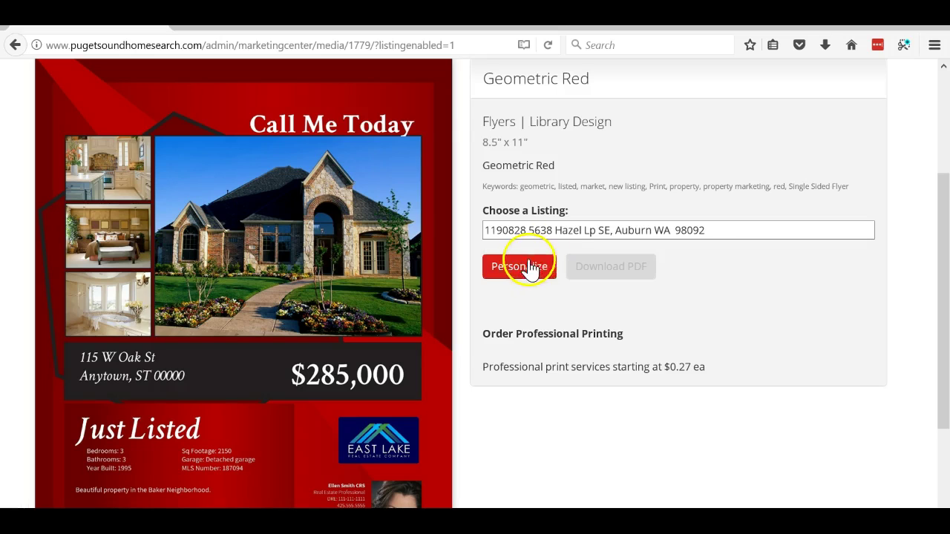
{"action": "left_click", "coordinate": [521, 269]}
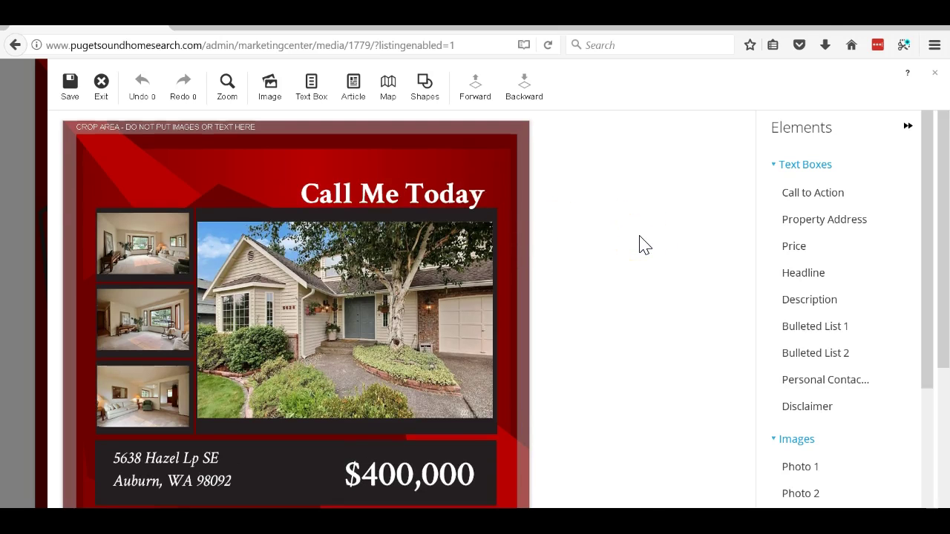
- Nudge the flyer's property description text box slightly upward
{"action": "scroll", "coordinate": [643, 245], "scroll_direction": "down", "scroll_amount": 3}
{"action": "scroll", "coordinate": [643, 245], "scroll_direction": "down", "scroll_amount": 1}
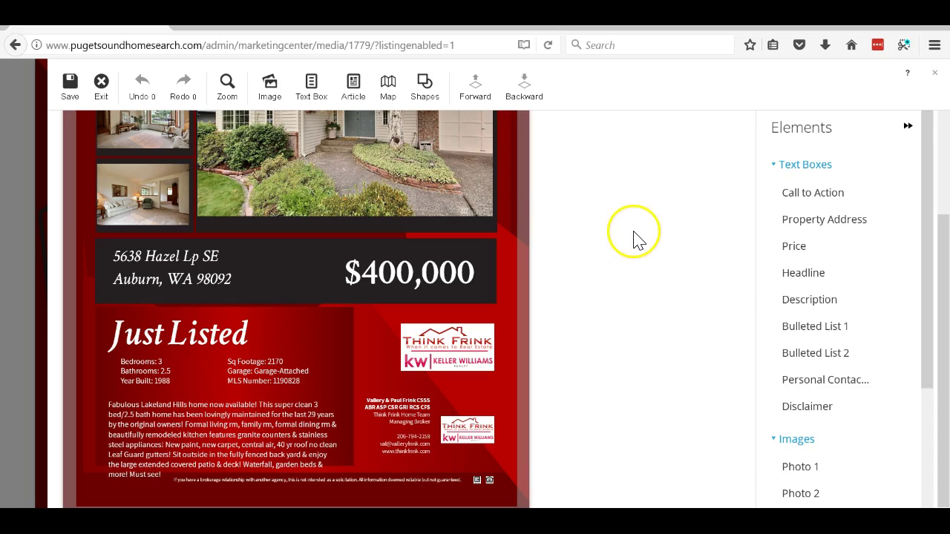
{"action": "left_click", "coordinate": [198, 452]}
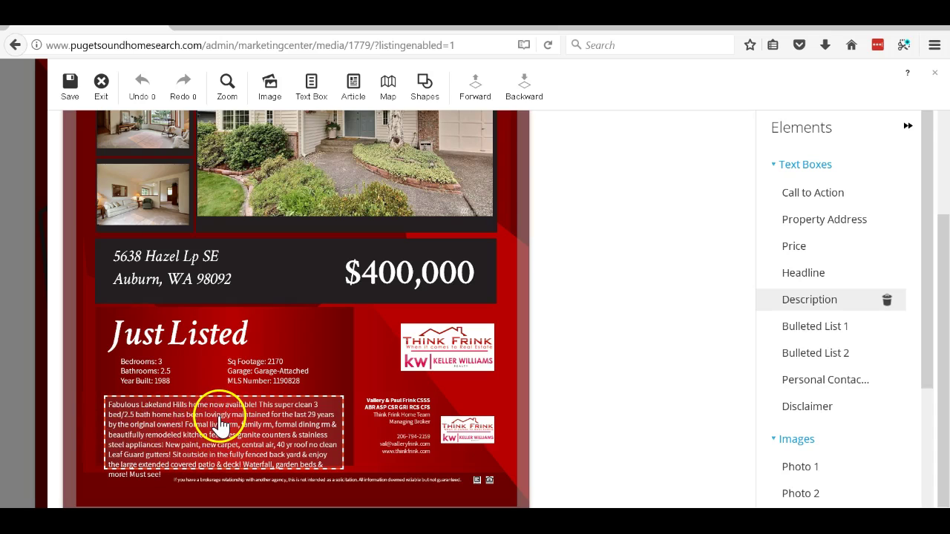
{"action": "double_click", "coordinate": [219, 425]}
{"action": "key", "text": "ctrl+a"}
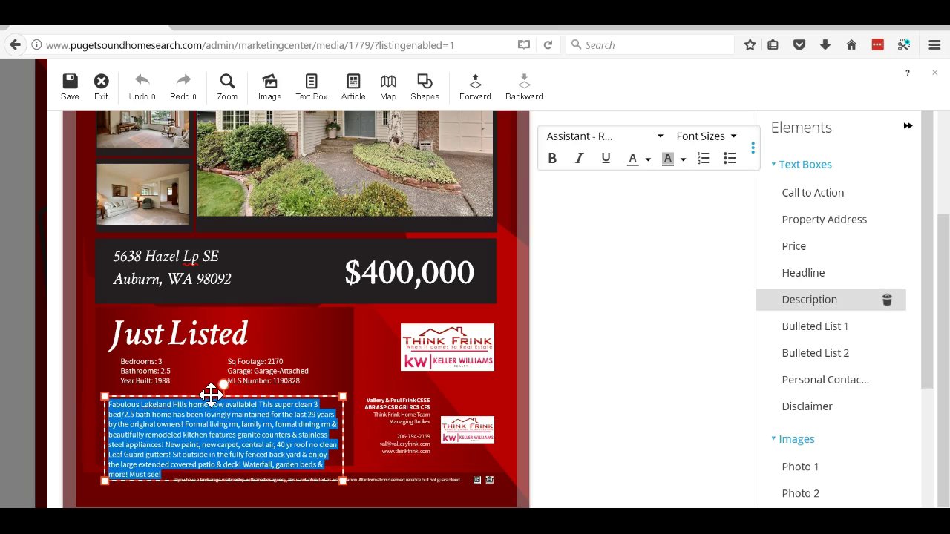
{"action": "left_click_drag", "start_coordinate": [210, 395], "coordinate": [213, 388]}
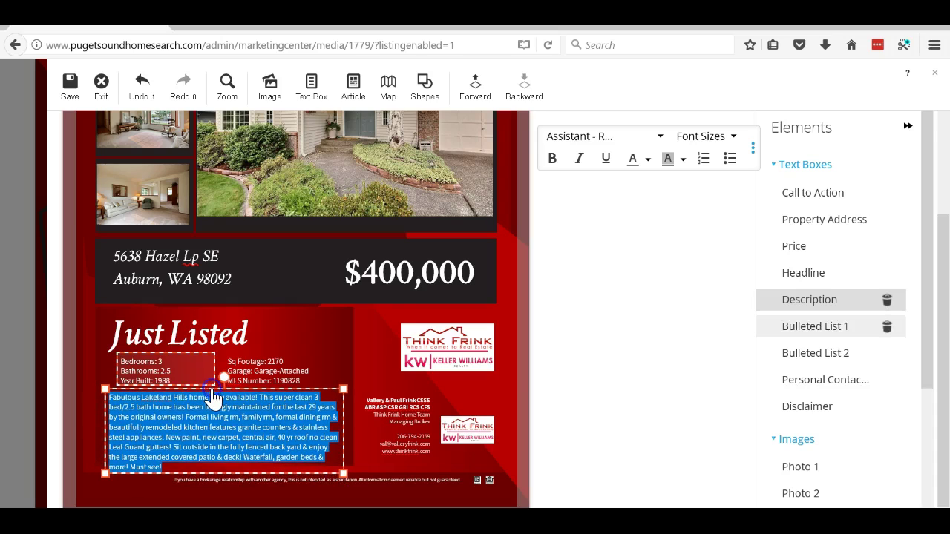
- Deselect the description box and return to the top of the flyer
{"action": "left_click", "coordinate": [553, 364]}
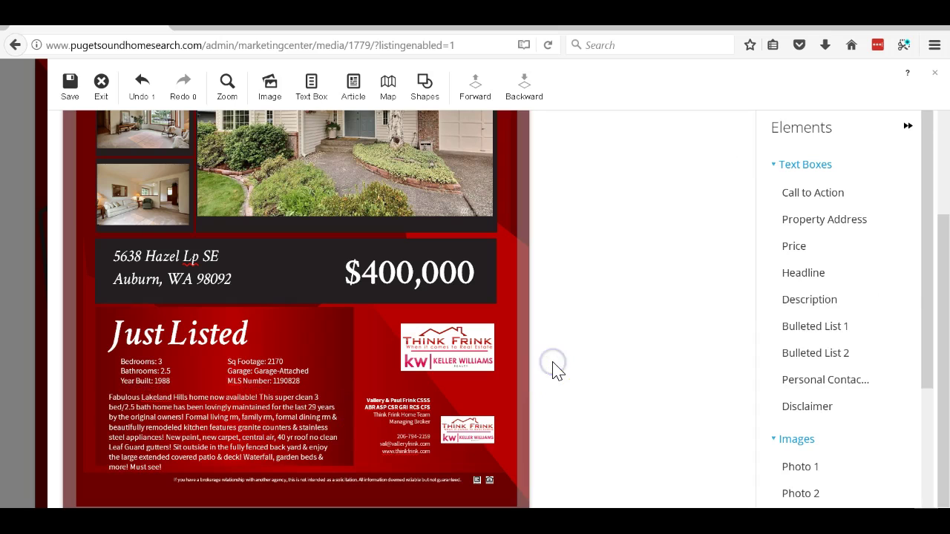
{"action": "left_click", "coordinate": [314, 424]}
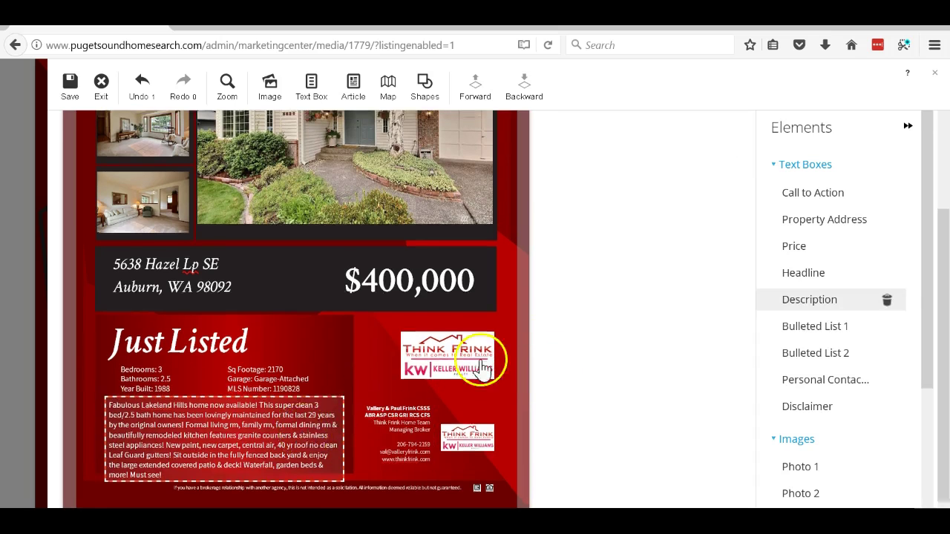
{"action": "left_click", "coordinate": [617, 322]}
{"action": "scroll", "coordinate": [616, 322], "scroll_direction": "up", "scroll_amount": 3}
{"action": "left_click", "coordinate": [312, 145]}
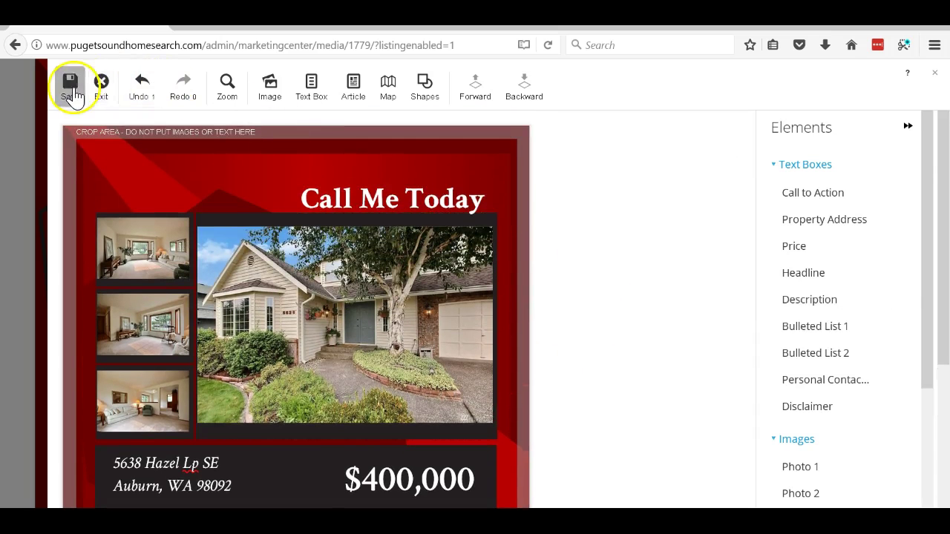
- Save the flyer design as '01 hazel loop' and dismiss the success message
{"action": "left_click", "coordinate": [71, 89]}
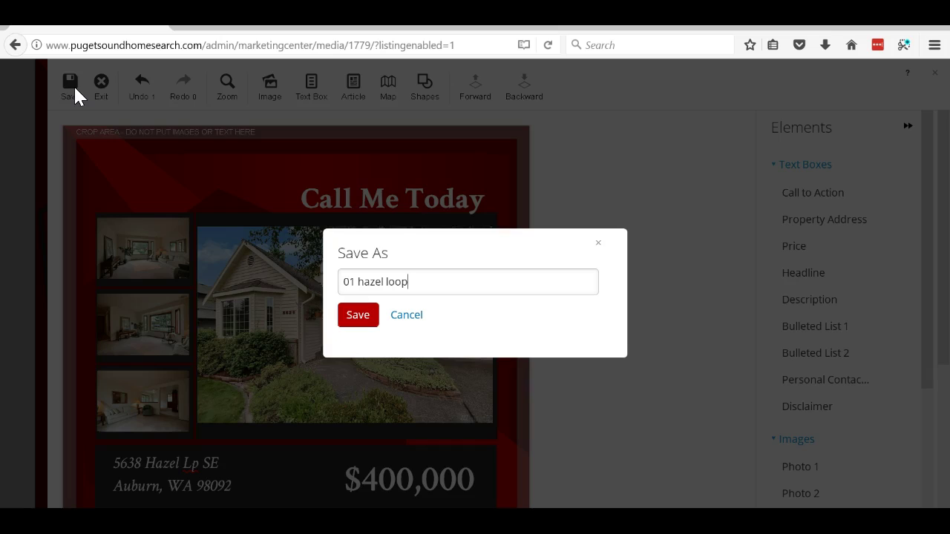
{"action": "left_click", "coordinate": [367, 317]}
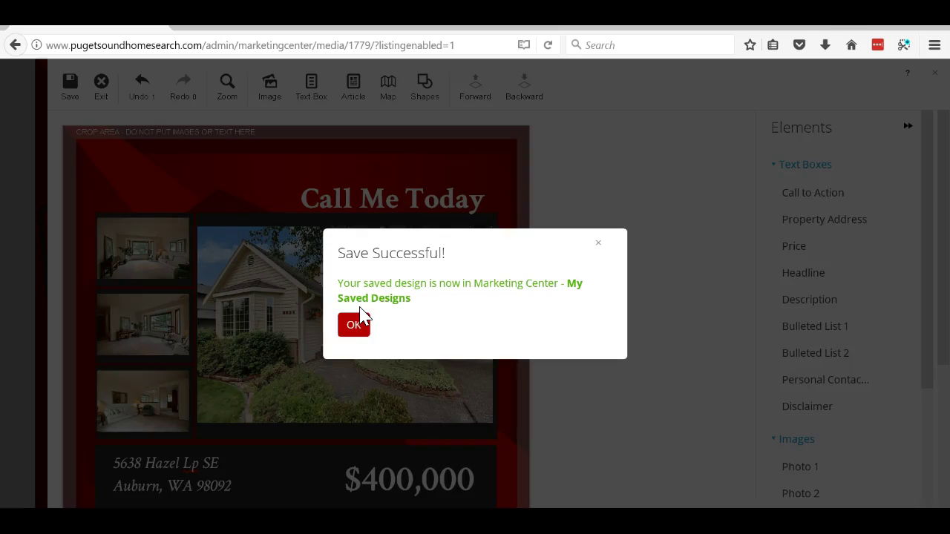
{"action": "left_click", "coordinate": [355, 325]}
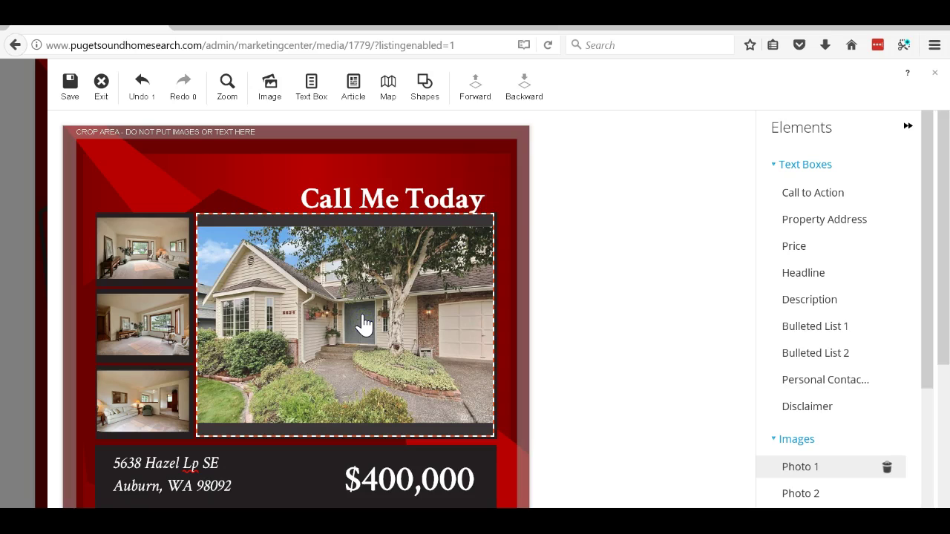
{"action": "left_click", "coordinate": [349, 314]}
- Exit the editor and set the print quantity to 100 ($0.53 each, $53.00 total)
{"action": "left_click", "coordinate": [103, 87]}
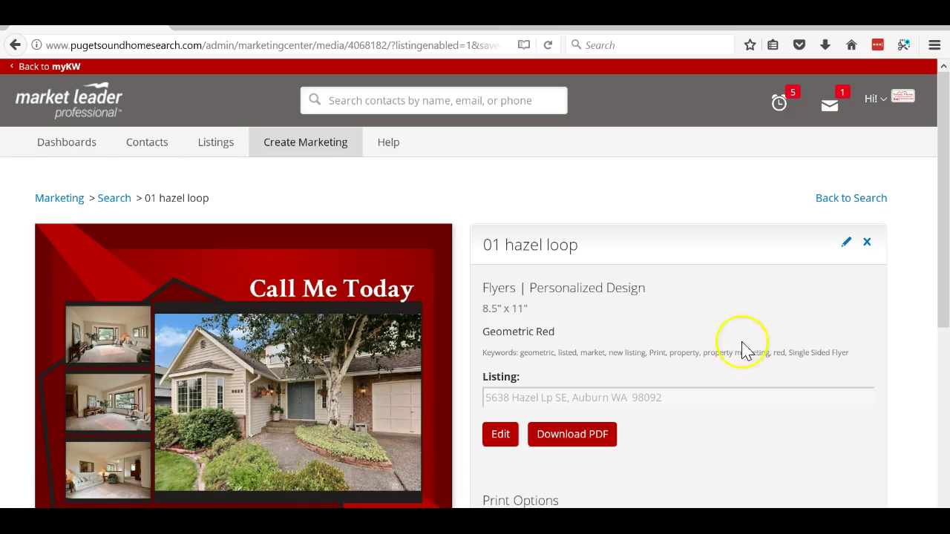
{"action": "scroll", "coordinate": [757, 383], "scroll_direction": "down", "scroll_amount": 4}
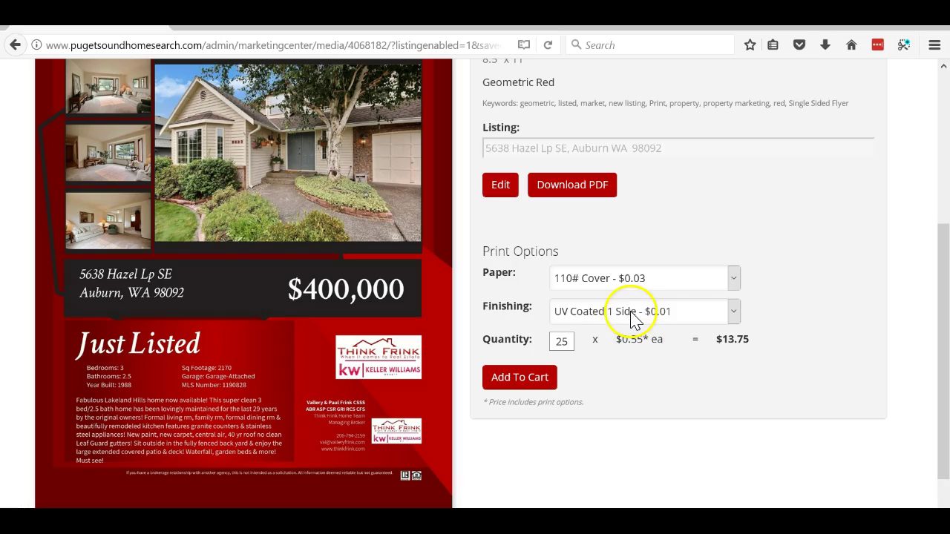
{"action": "left_click", "coordinate": [565, 342]}
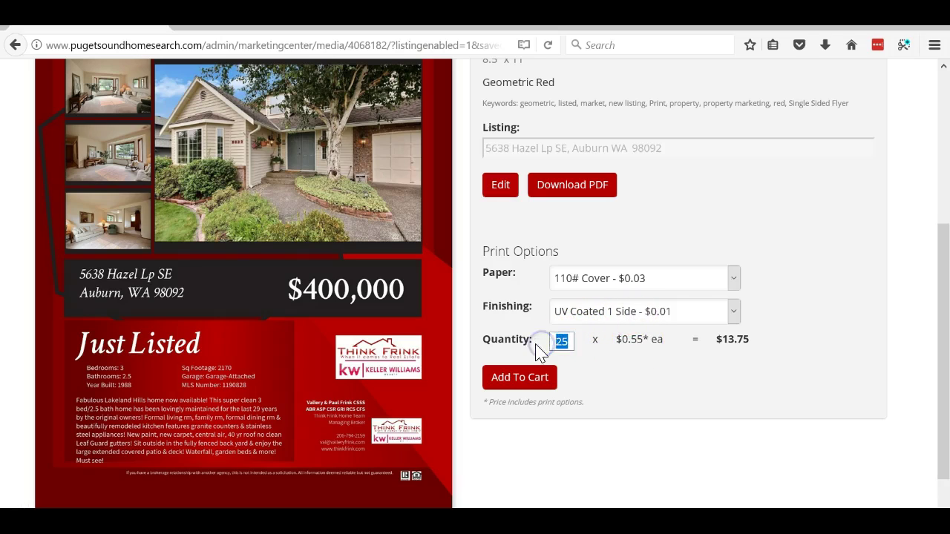
{"action": "type", "text": "100"}
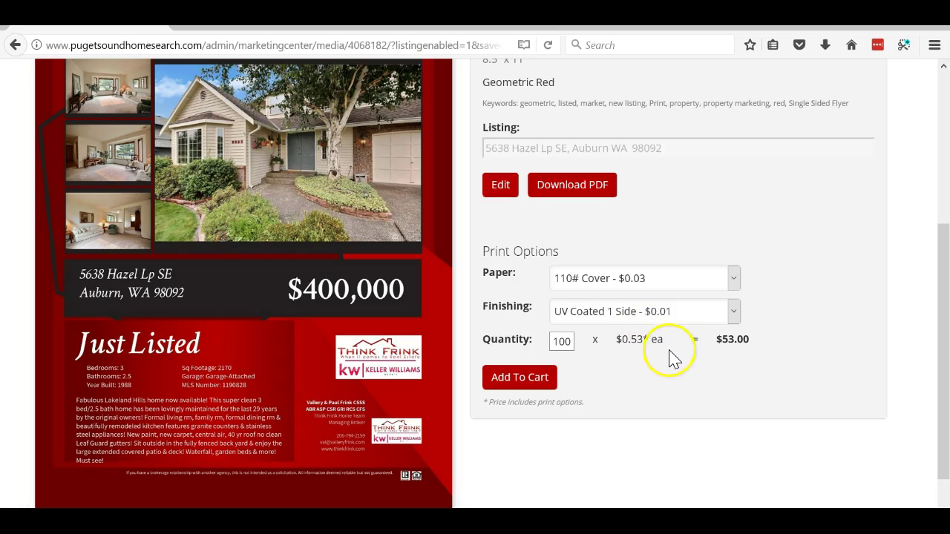
{"action": "scroll", "coordinate": [770, 220], "scroll_direction": "up", "scroll_amount": 1}
{"action": "scroll", "coordinate": [771, 220], "scroll_direction": "up", "scroll_amount": 2}
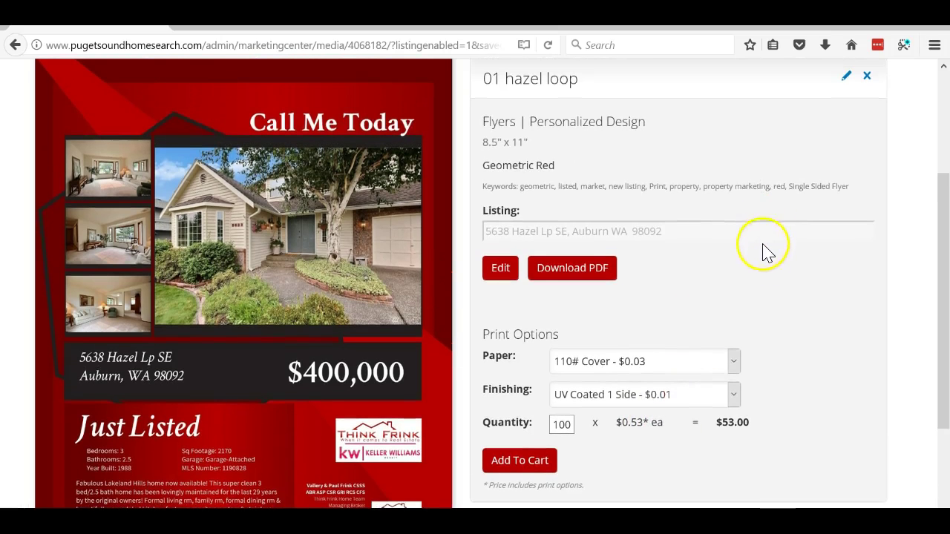
- Download the flyer PDF as 01-hazel-loop into a new hazel loop folder in Documents
{"action": "left_click", "coordinate": [573, 276]}
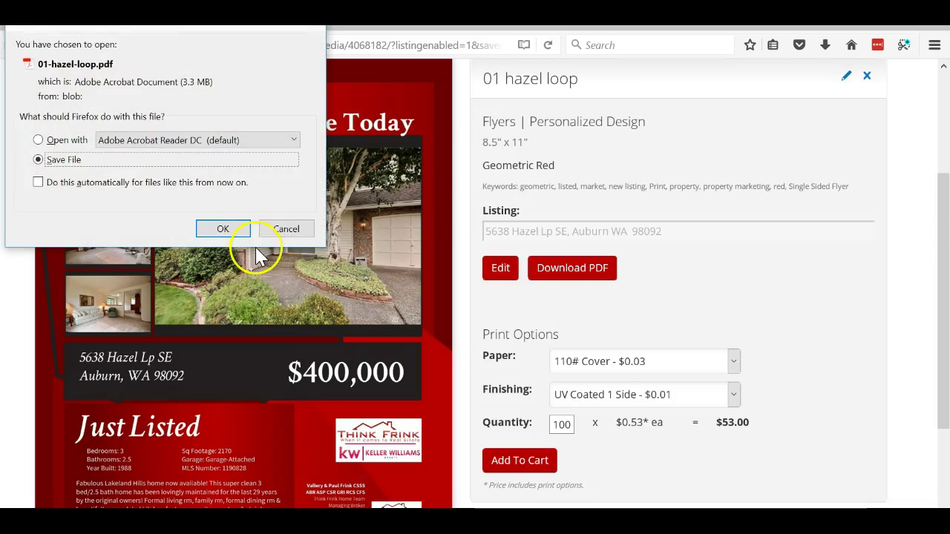
{"action": "left_click", "coordinate": [224, 230]}
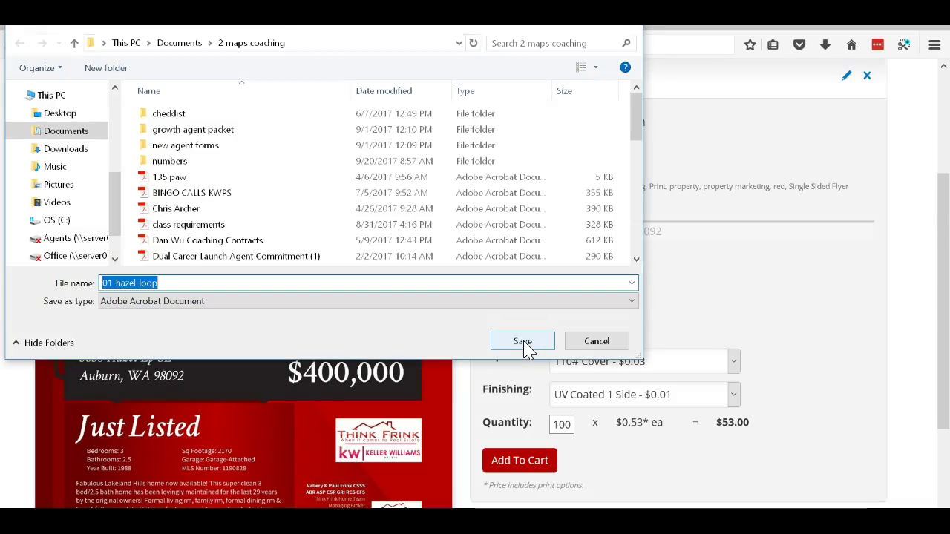
{"action": "left_click", "coordinate": [192, 46]}
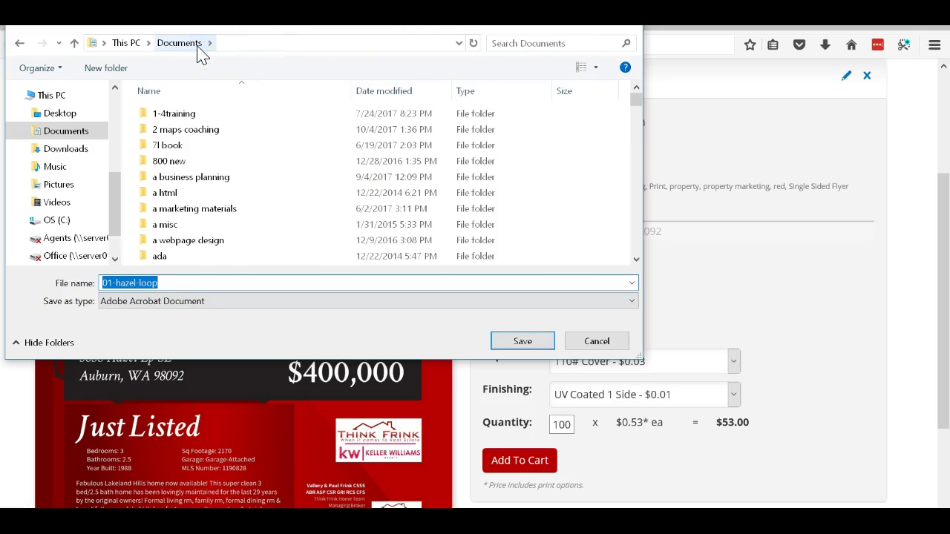
{"action": "left_click", "coordinate": [117, 69]}
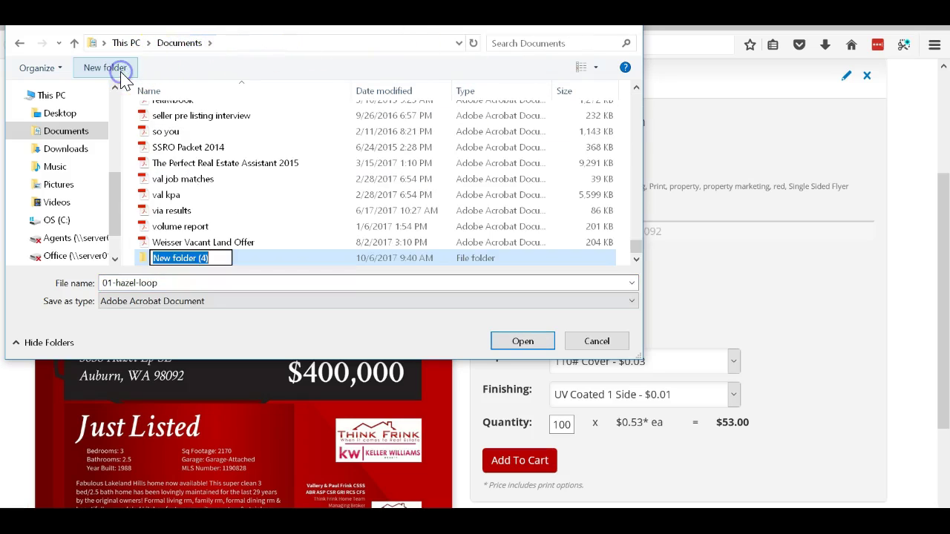
{"action": "type", "text": "hazel loop"}
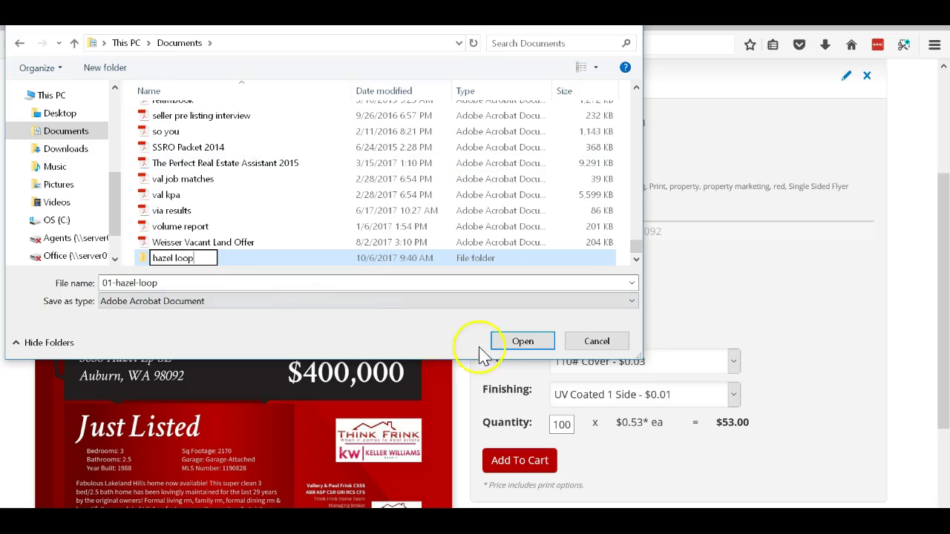
{"action": "left_click", "coordinate": [517, 341]}
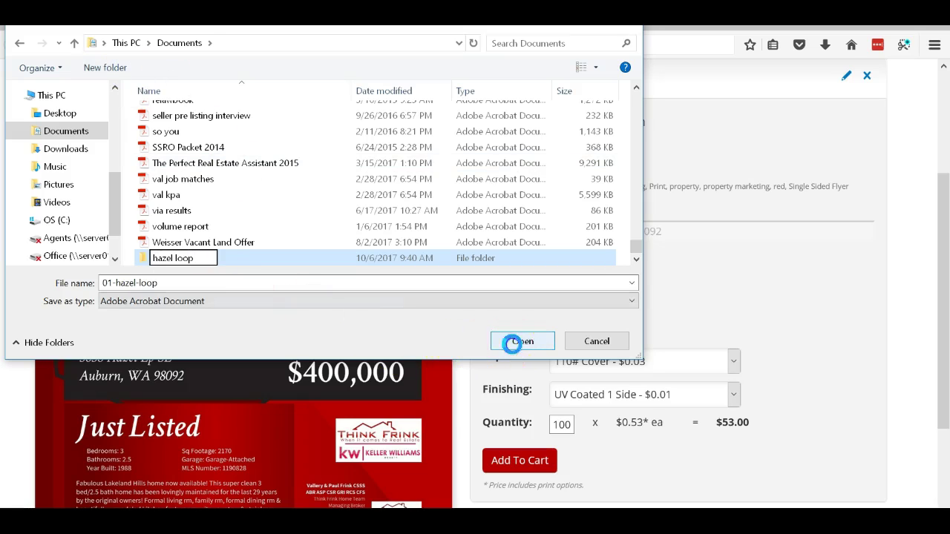
{"action": "left_click", "coordinate": [532, 399]}
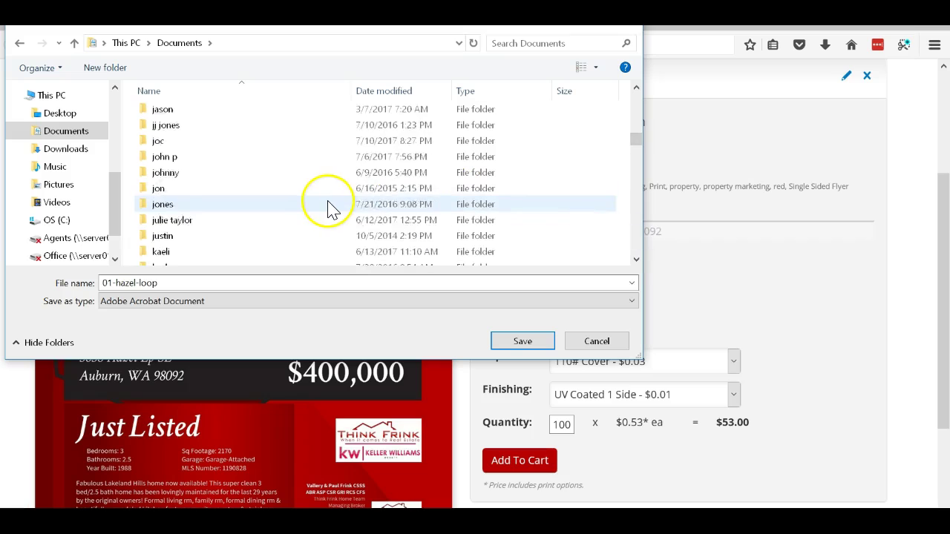
{"action": "double_click", "coordinate": [247, 128]}
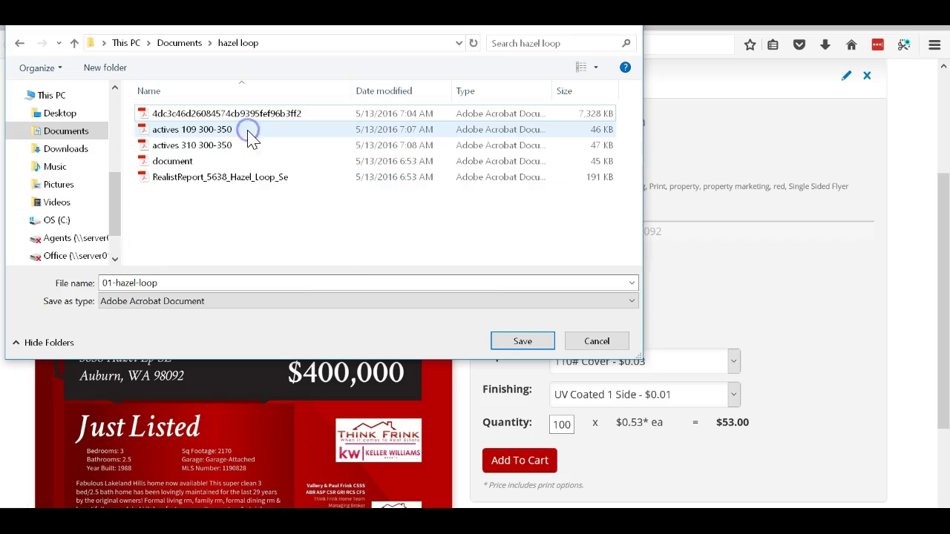
{"action": "left_click", "coordinate": [521, 340]}
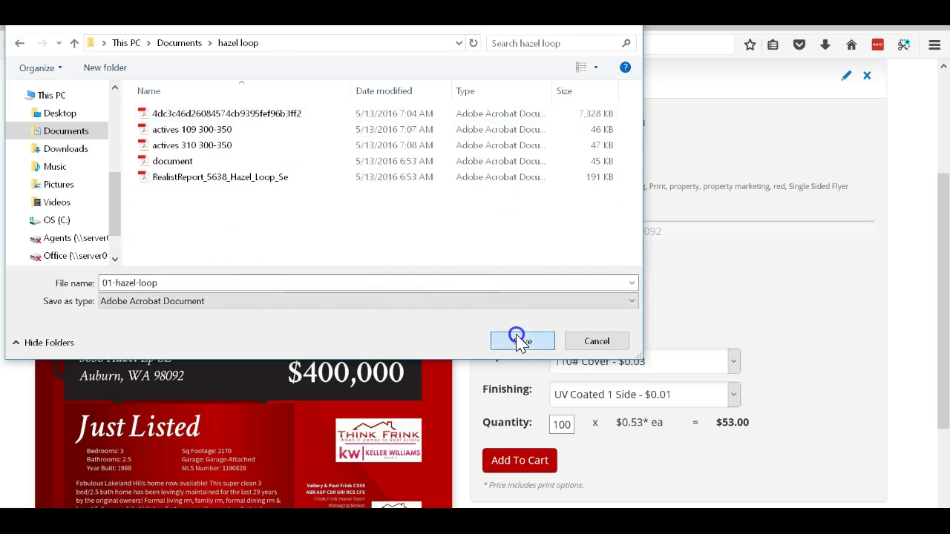